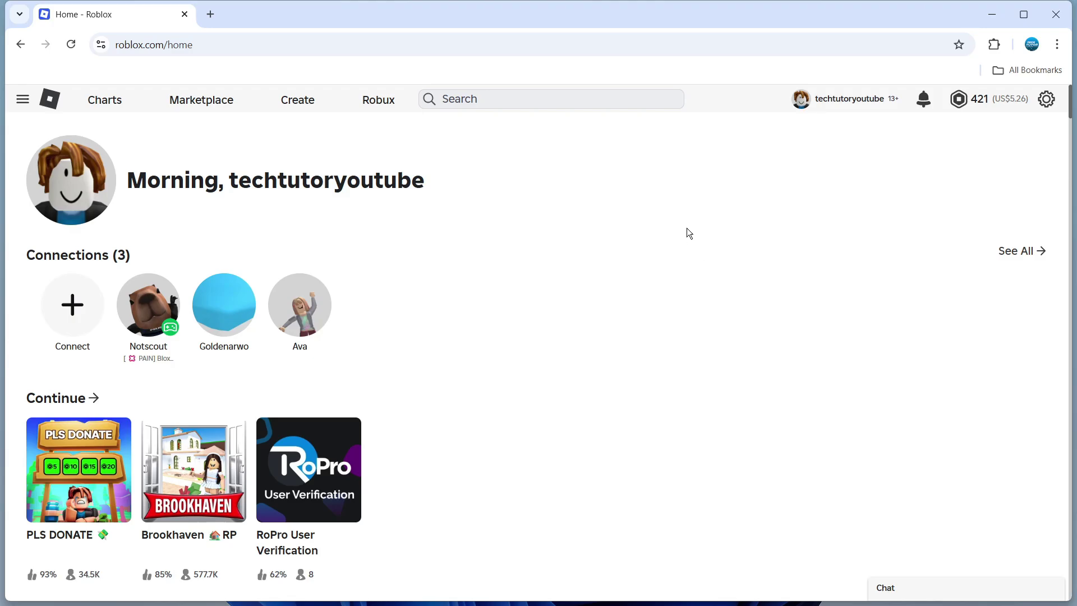
- Go from the main menu through Inventory to My Private Servers, listing three server cards
click(23, 100)
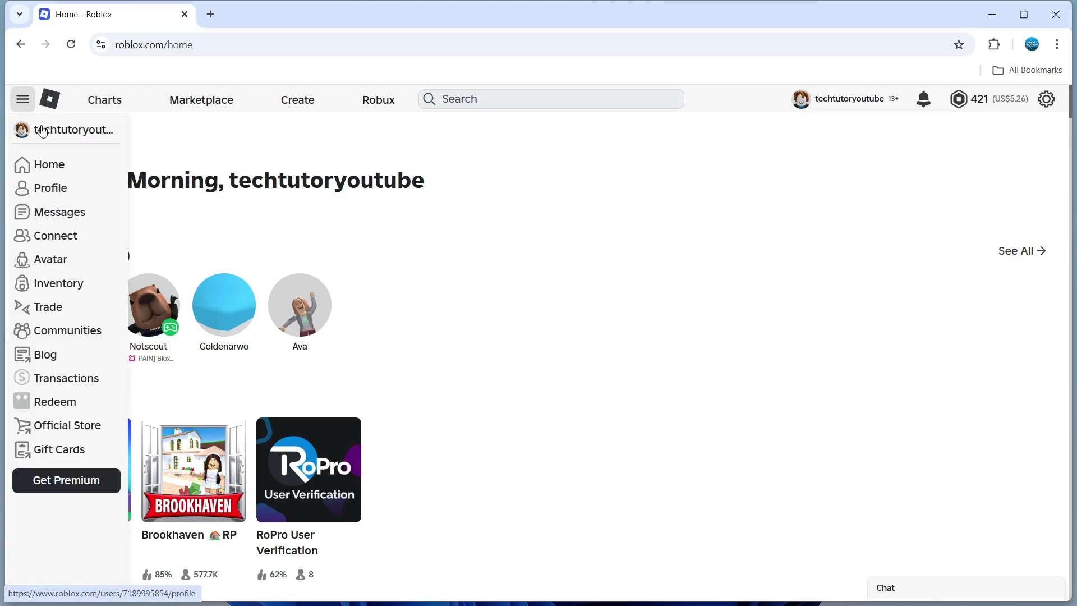
click(64, 285)
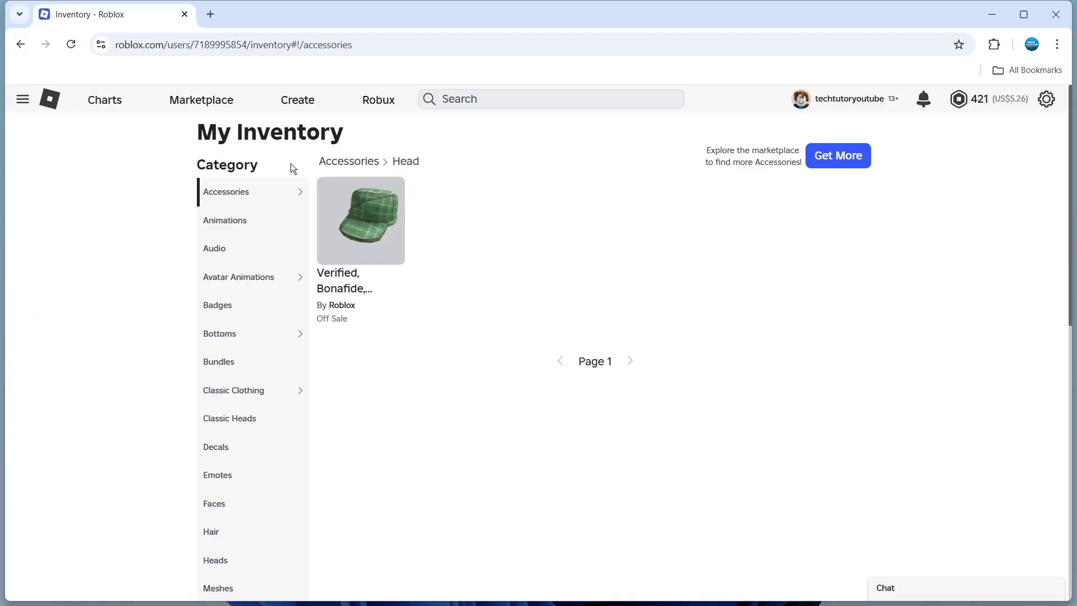
scroll(255, 276, down, 2)
scroll(255, 276, down, 2)
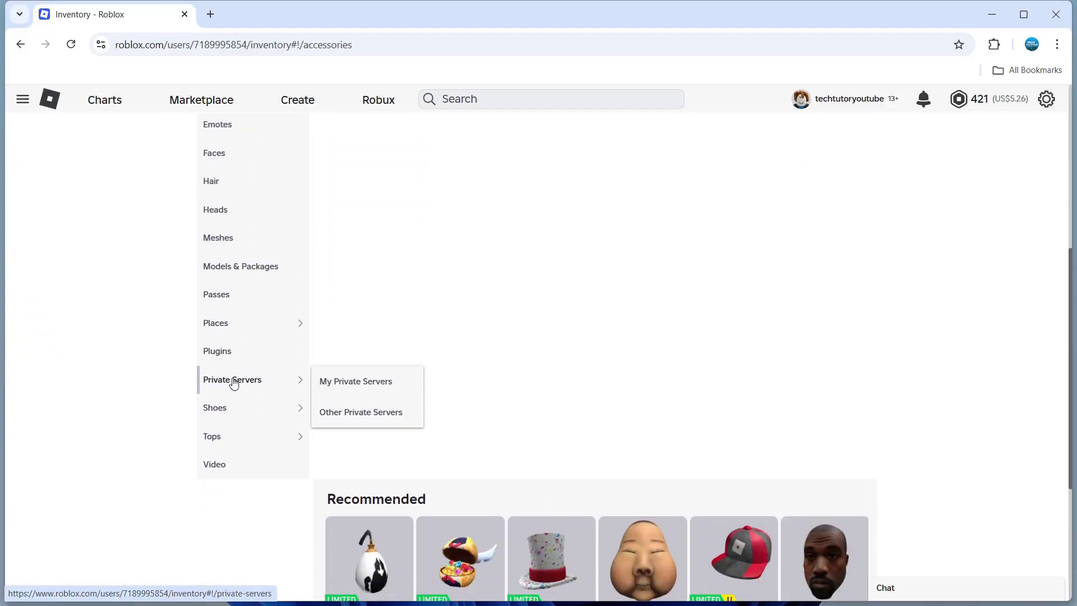
mouse_move(233, 380)
click(342, 391)
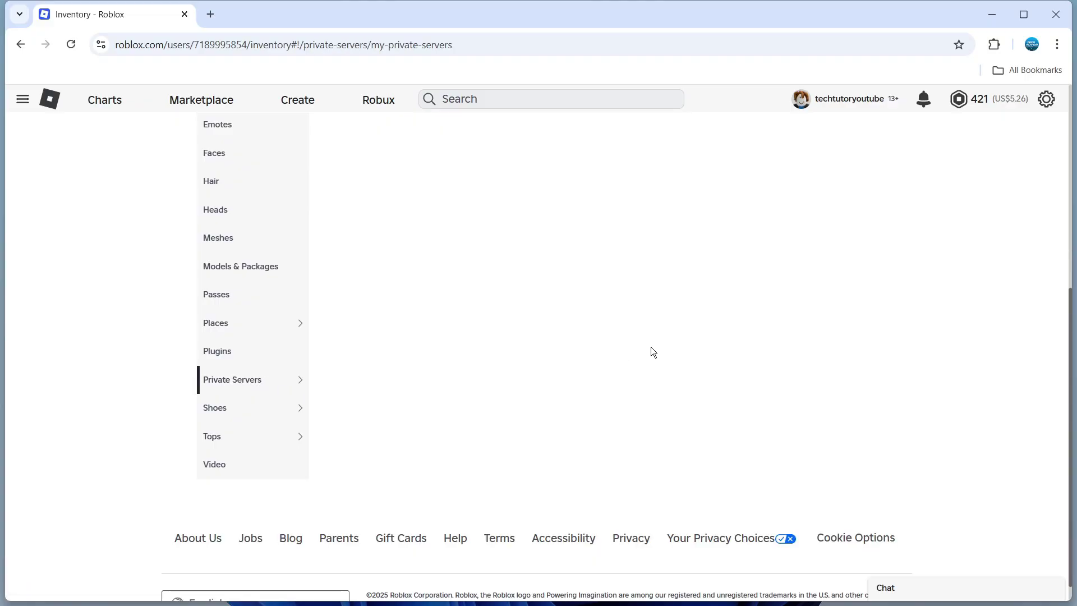
scroll(651, 352, up, 5)
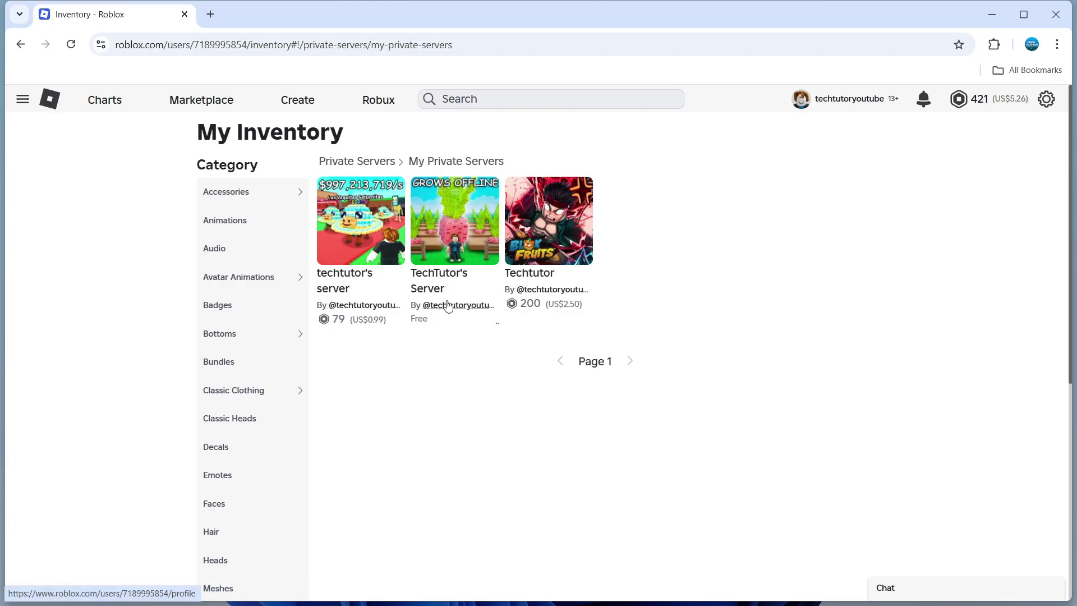
- Open the Grow a Garden page and show the options menu for TechTutor's Server
click(445, 282)
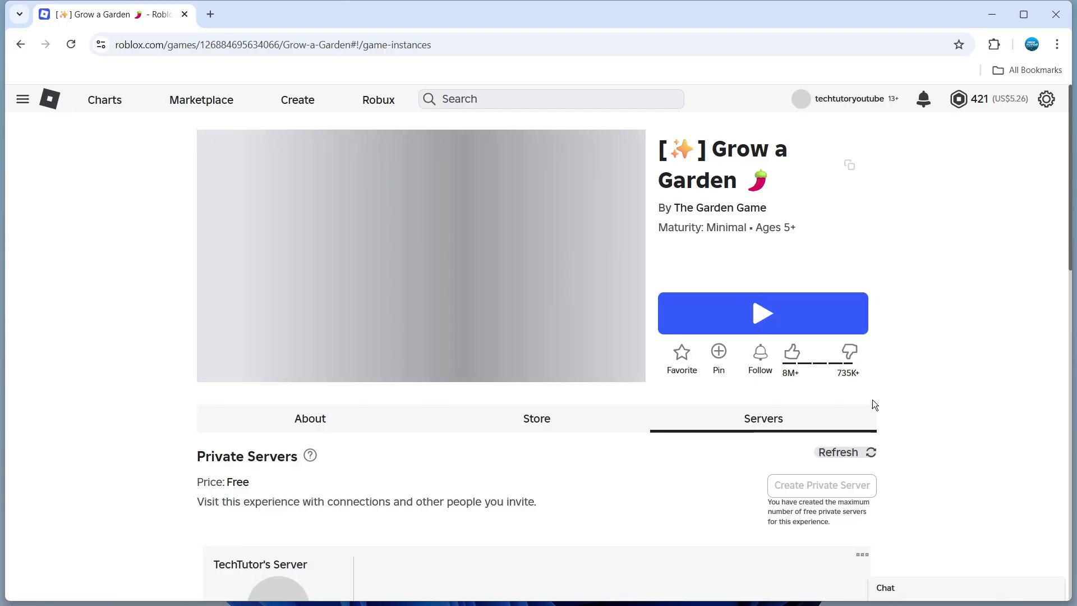
scroll(892, 362, down, 2)
scroll(733, 328, up, 1)
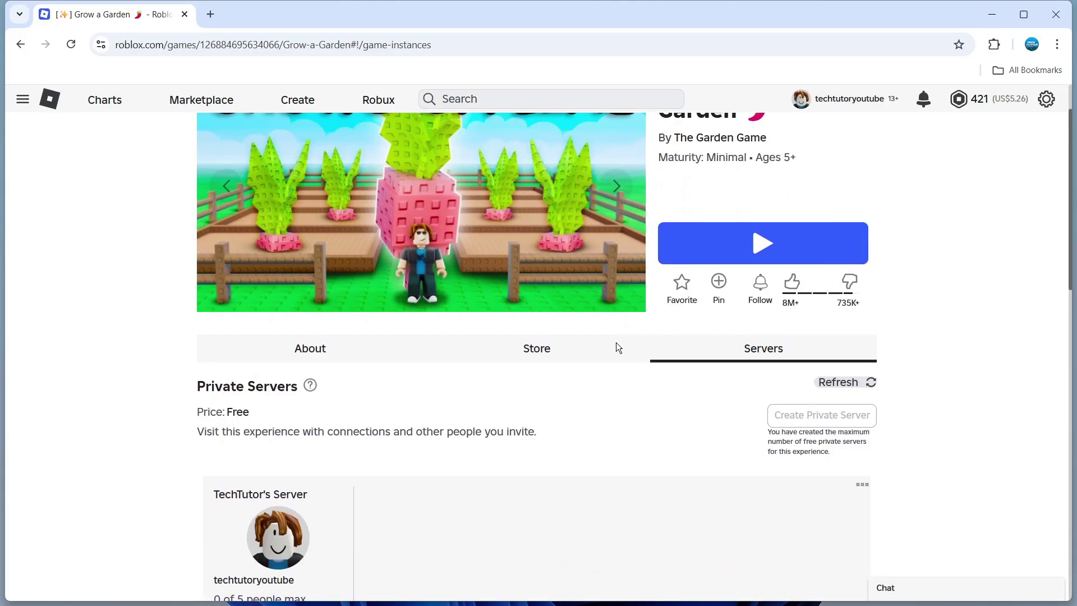
scroll(616, 343, down, 1)
scroll(806, 281, down, 1)
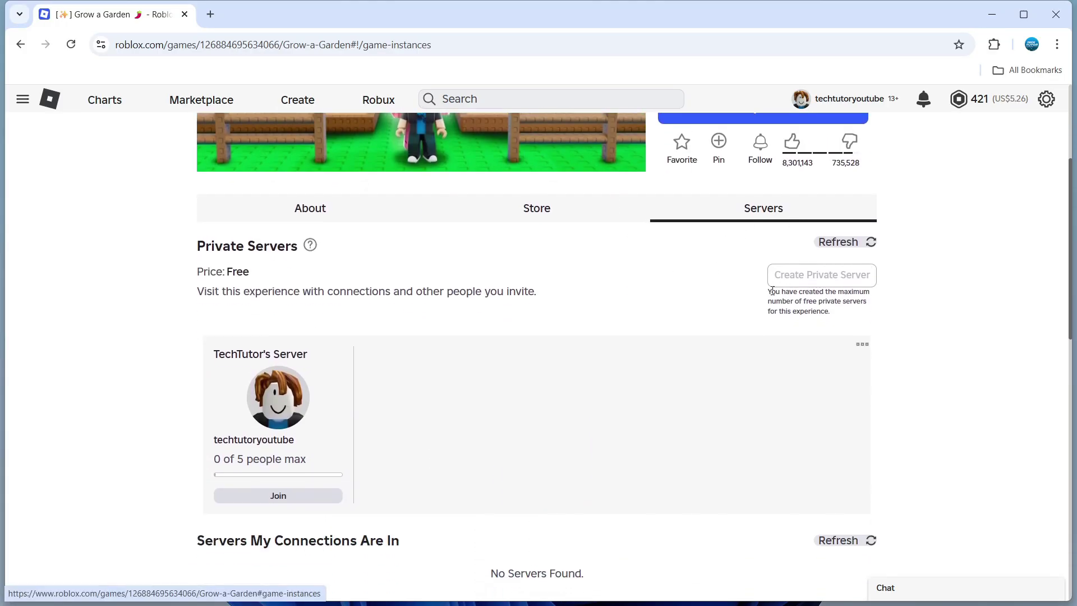
scroll(408, 394, down, 3)
scroll(332, 281, up, 2)
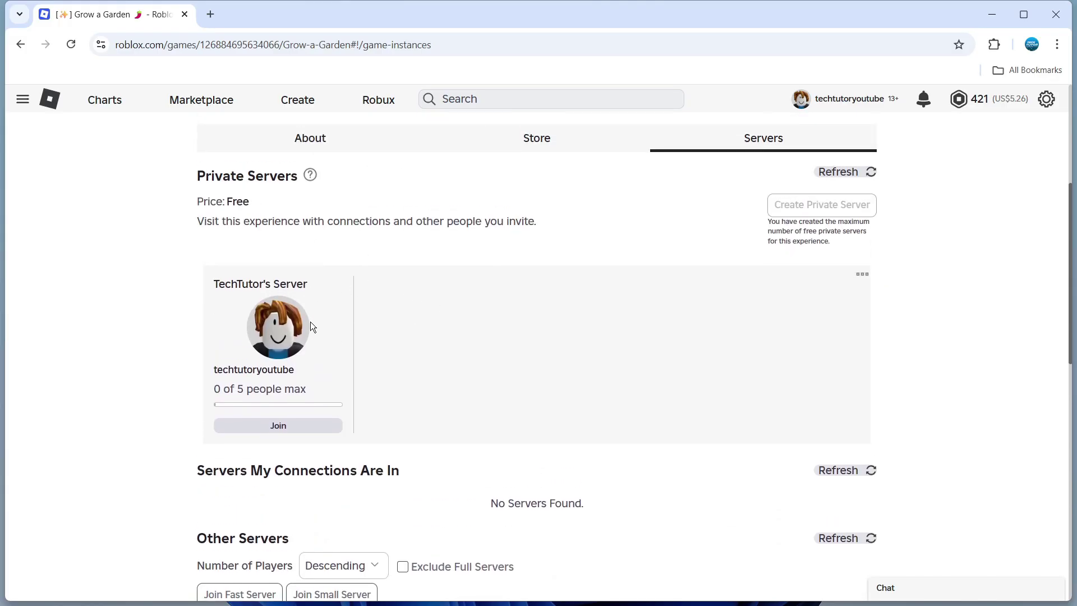
click(861, 276)
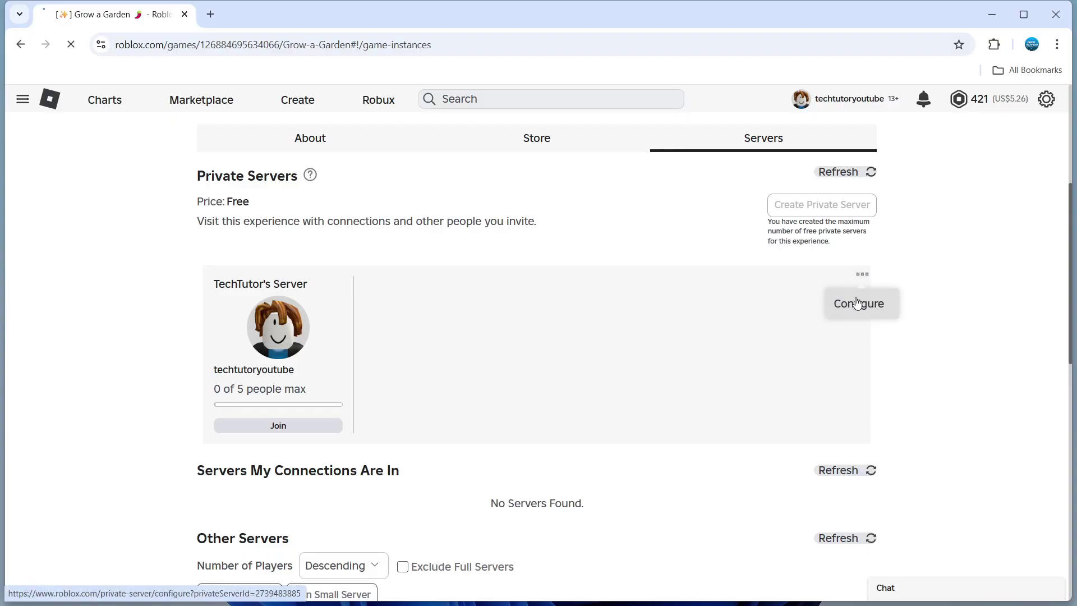
- Switch Allow Joining off on TechTutor's Server's Configure Private Server page
click(857, 304)
scroll(866, 356, down, 1)
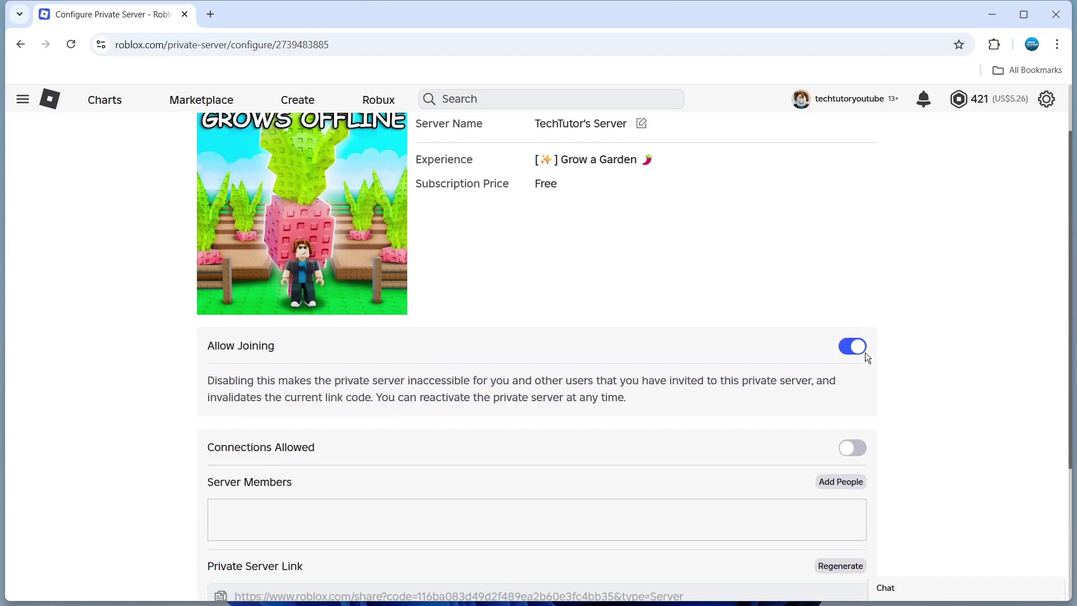
click(851, 352)
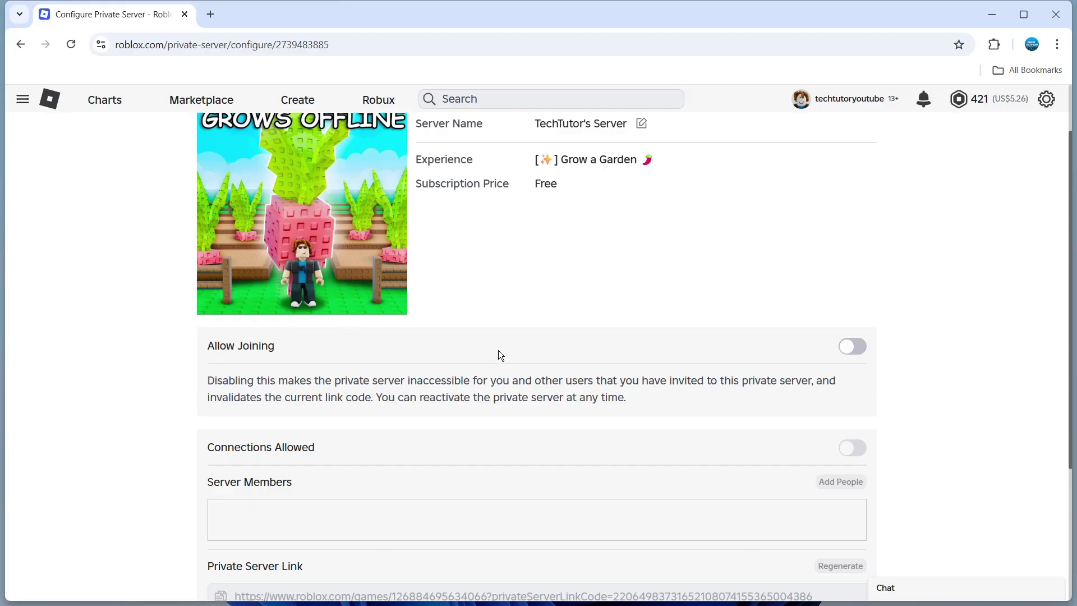
mouse_move(293, 382)
mouse_down()
mouse_move(765, 373)
mouse_move(762, 407)
mouse_move(452, 426)
mouse_move(638, 403)
mouse_up()
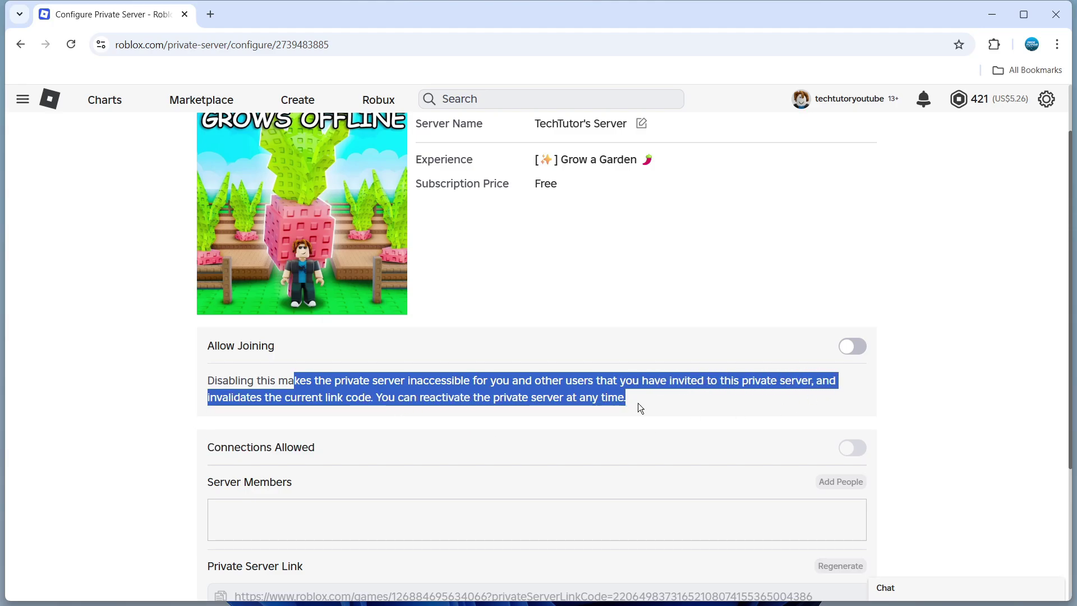
click(679, 403)
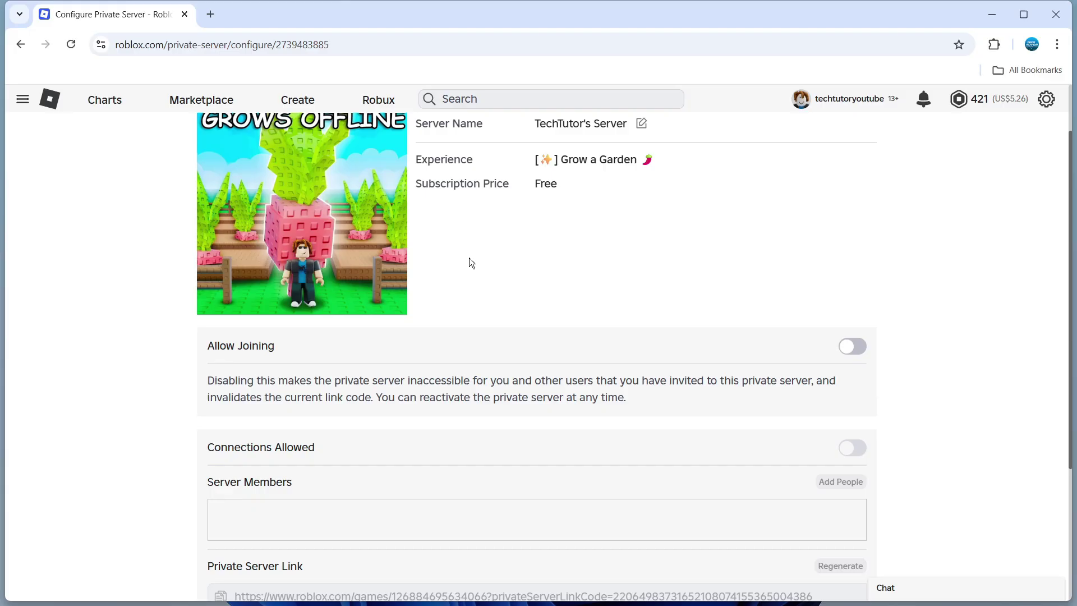
- Go back to My Private Servers and open the Steal a Brainrot page for techtutor's server
click(20, 46)
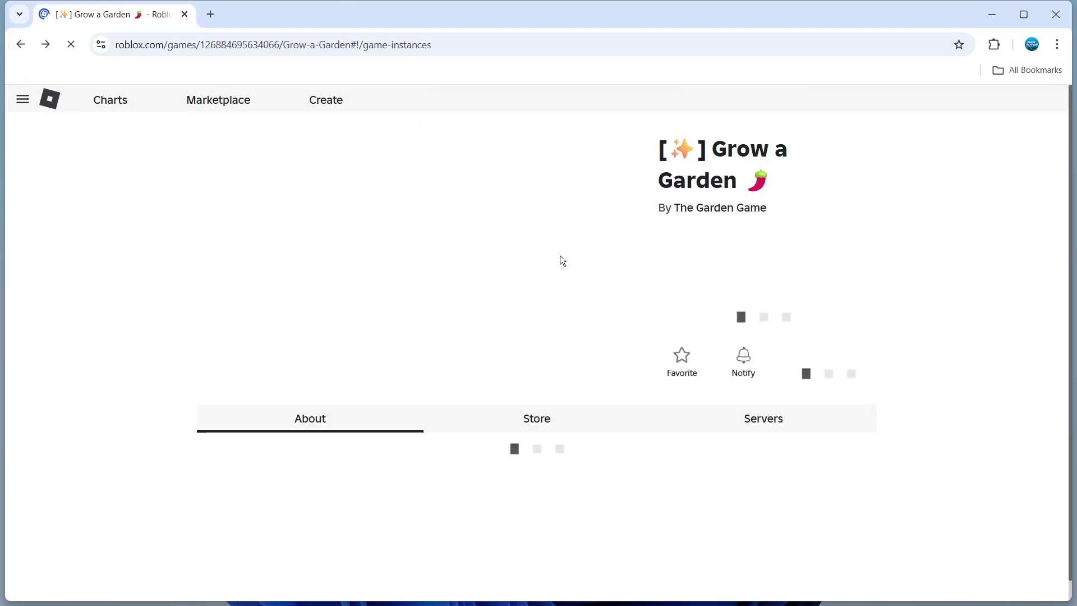
click(19, 47)
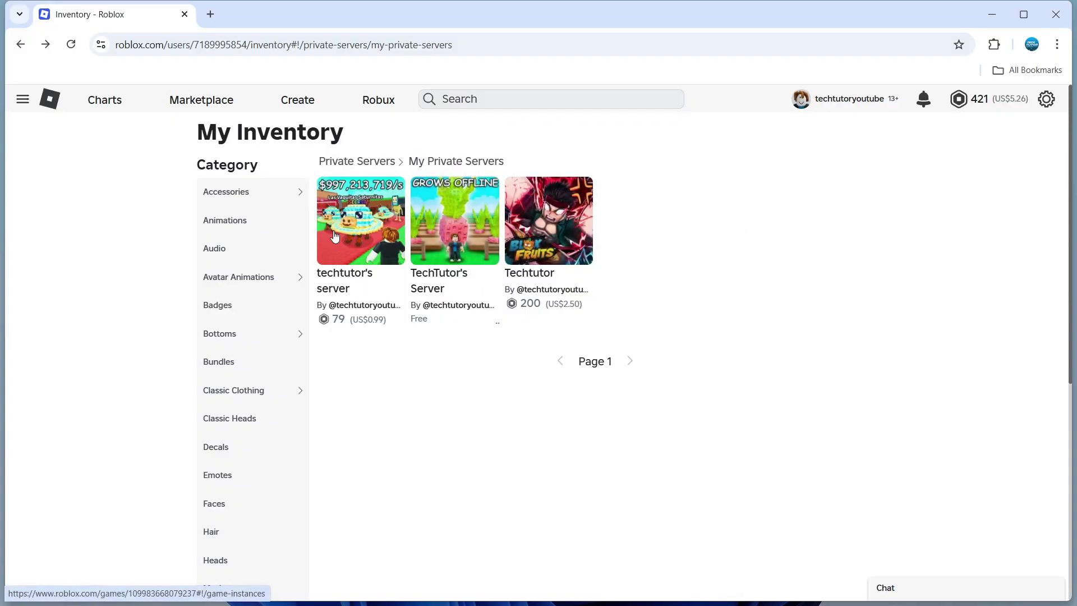
click(356, 278)
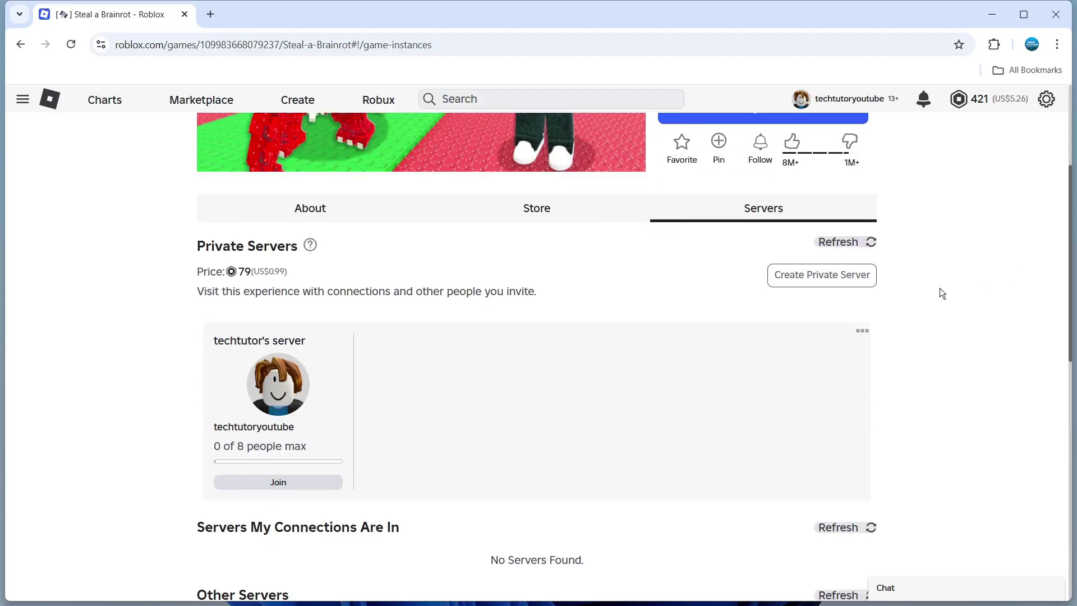
drag(214, 348, 318, 350)
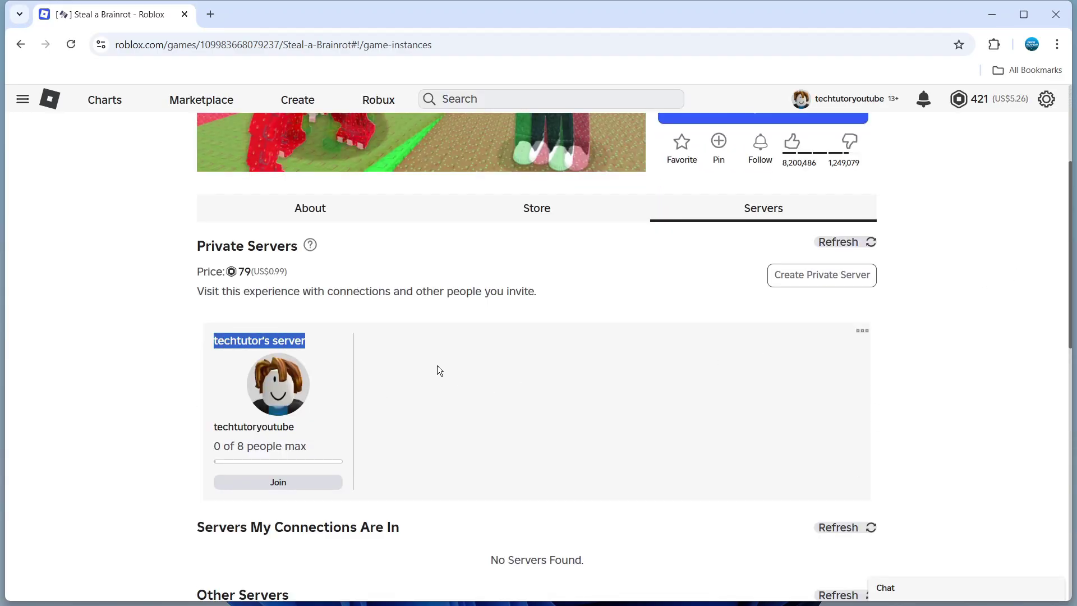
- Confirm cancelling techtutor's server subscription, keeping access until 7 October 2025
click(864, 332)
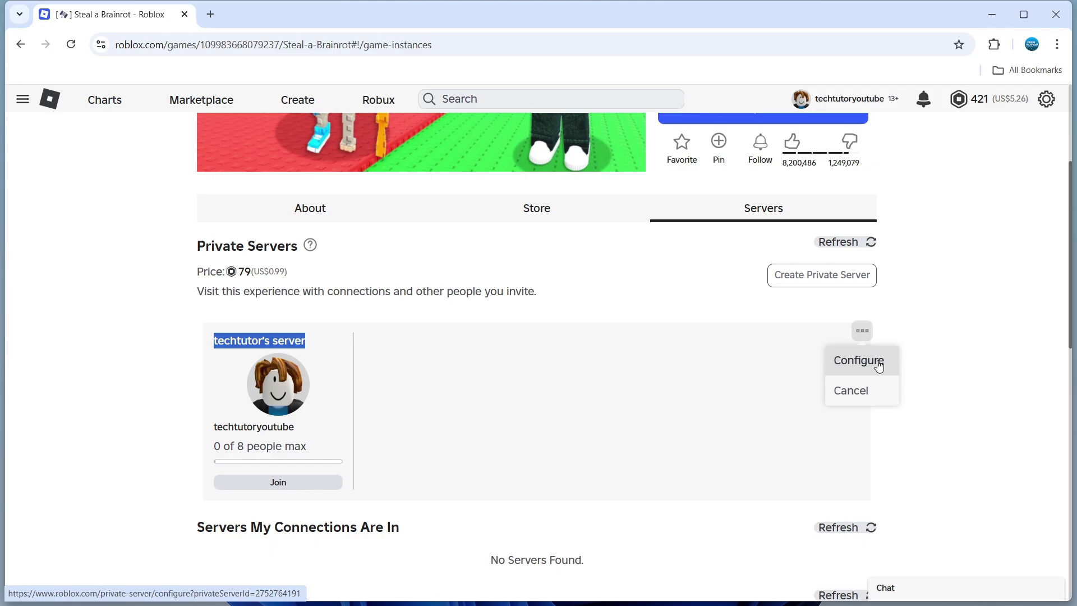
click(875, 399)
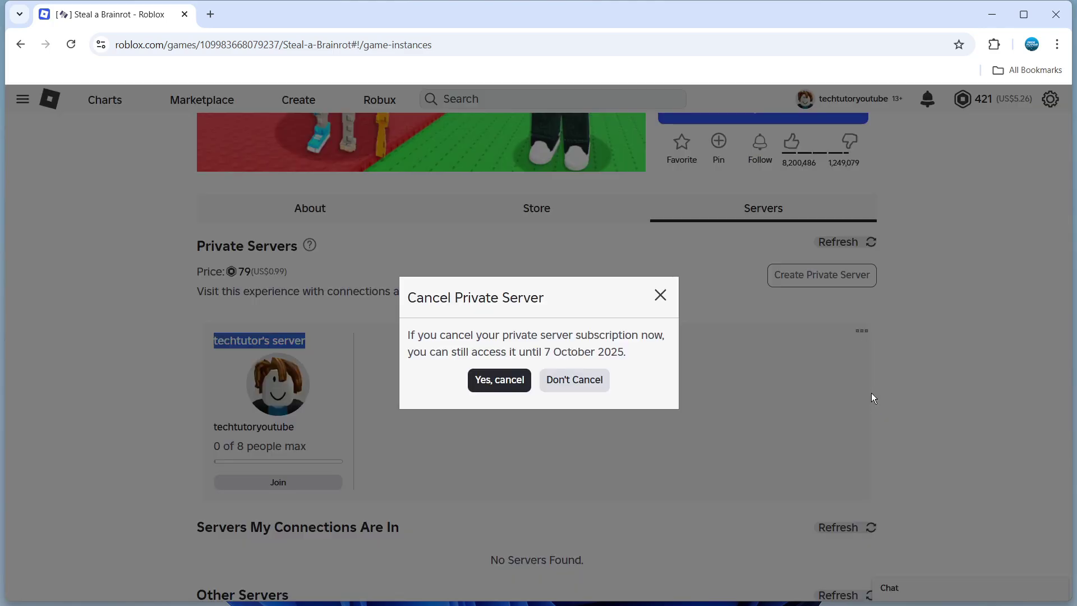
mouse_move(635, 348)
mouse_down()
mouse_move(503, 360)
mouse_move(544, 351)
mouse_up()
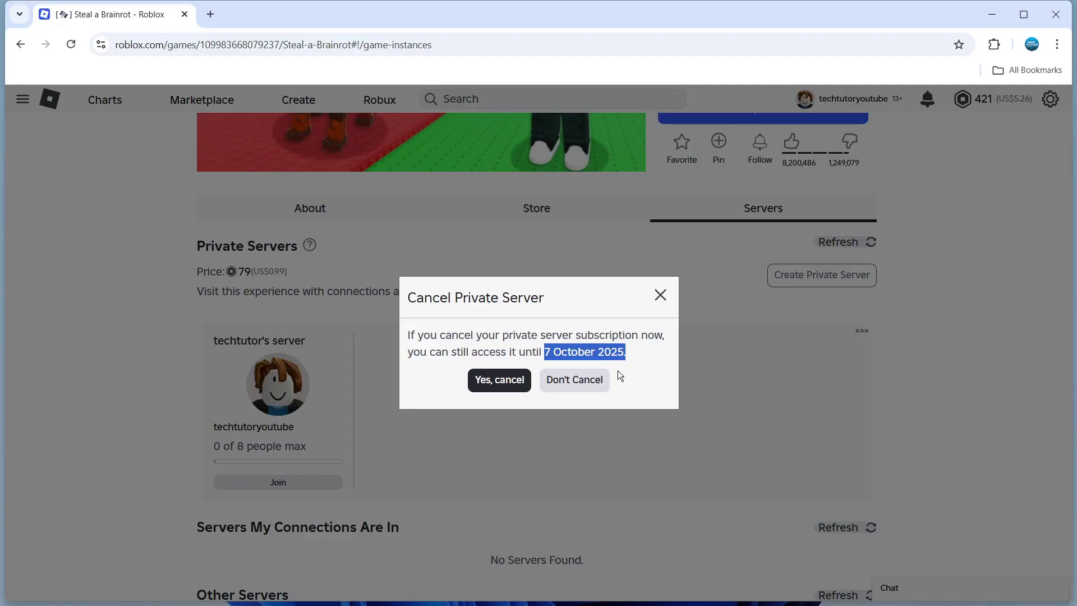
click(500, 381)
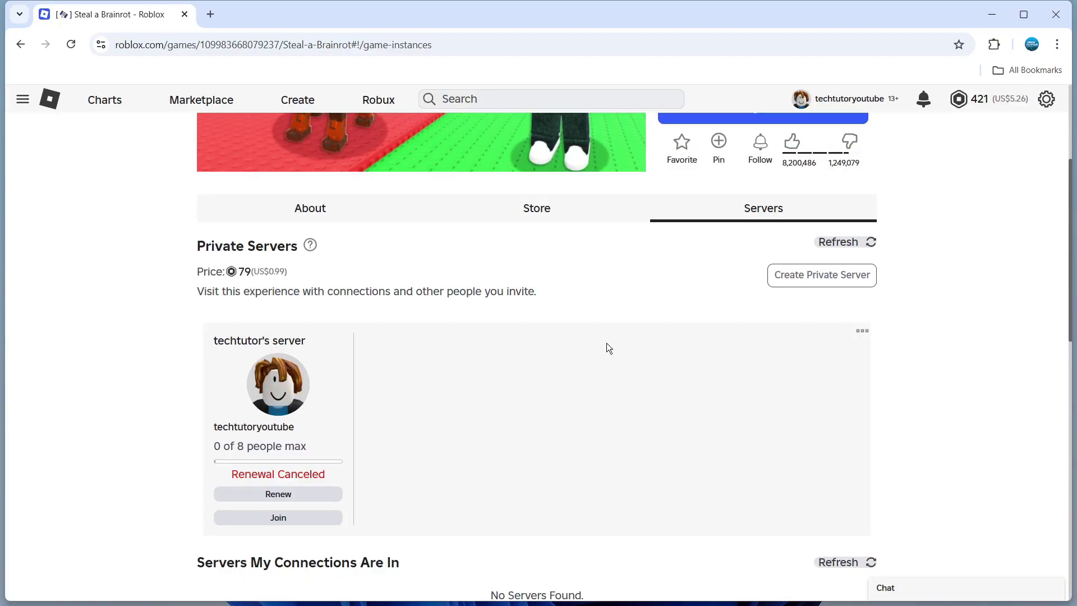